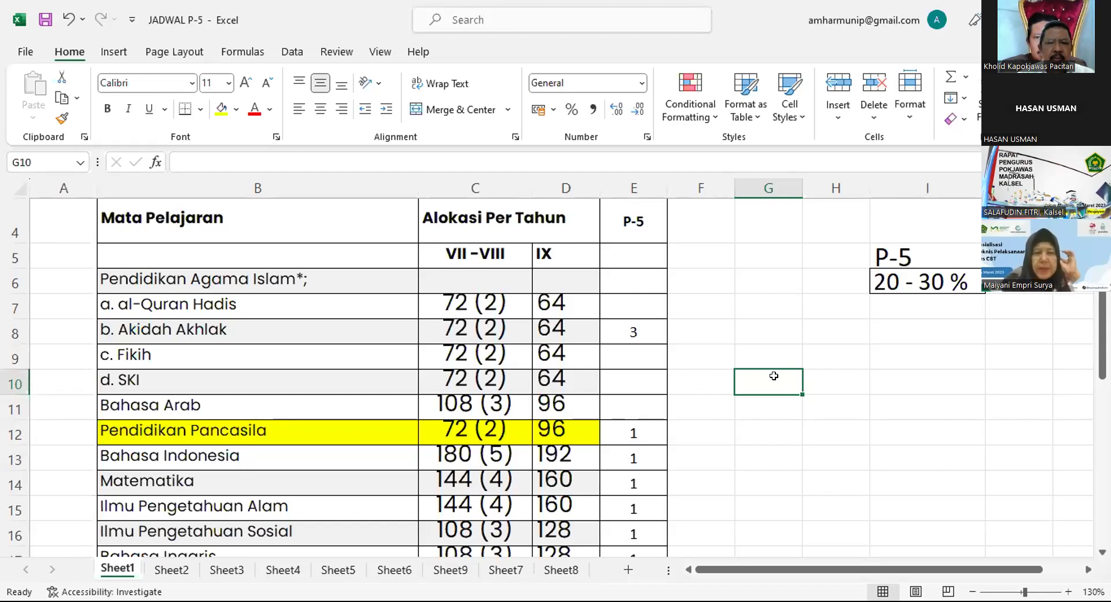
Calculate the yearly total in cell G10 with the formula =17,5*36
text(=1)
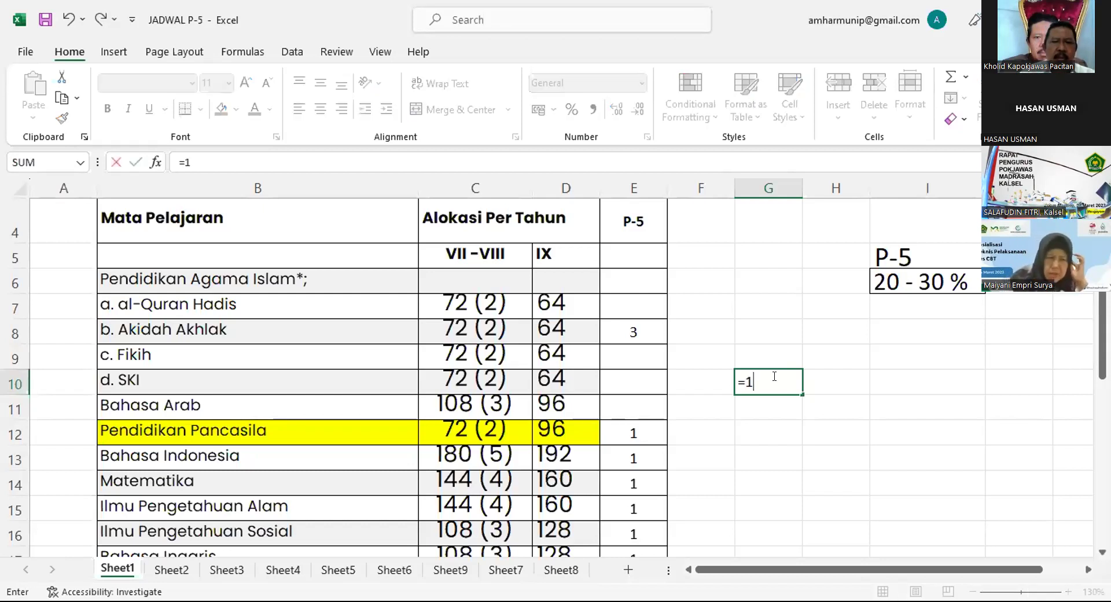
text(7,5)
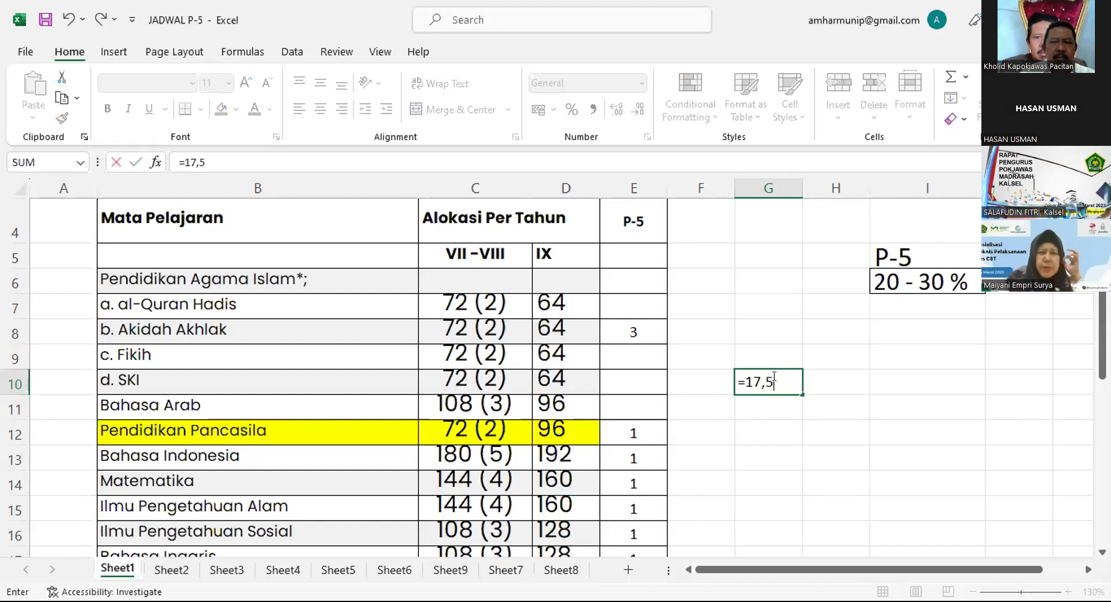
text(*36)
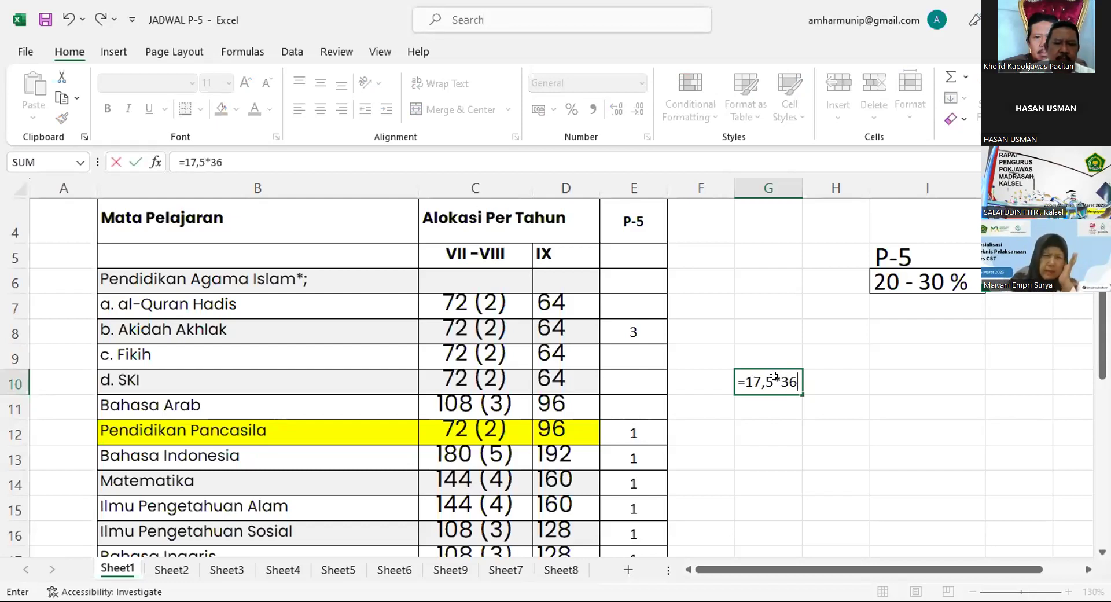
key(Return)
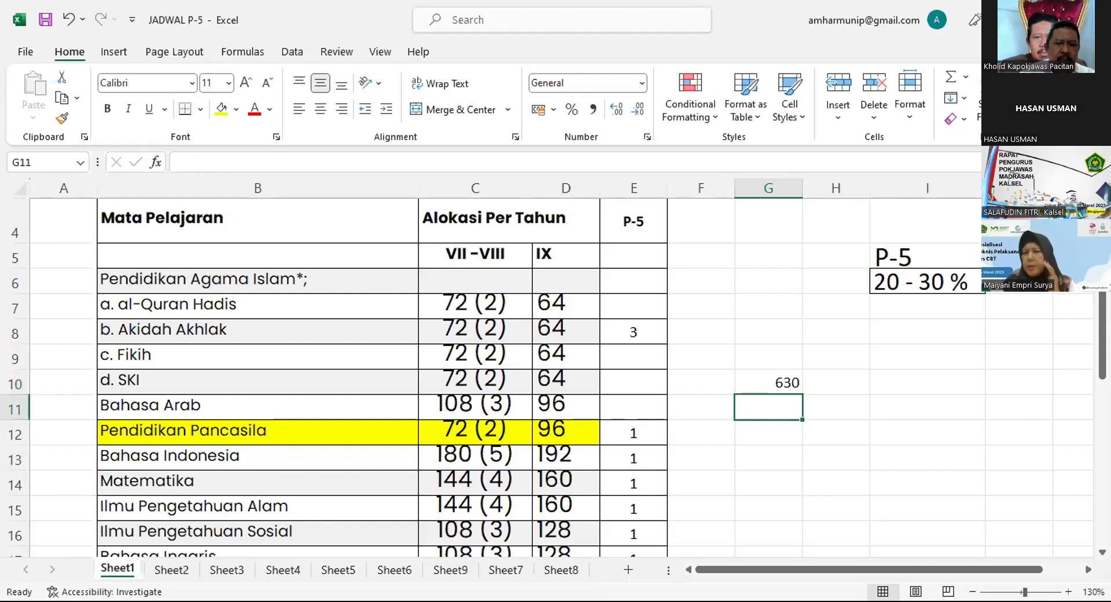
click(786, 383)
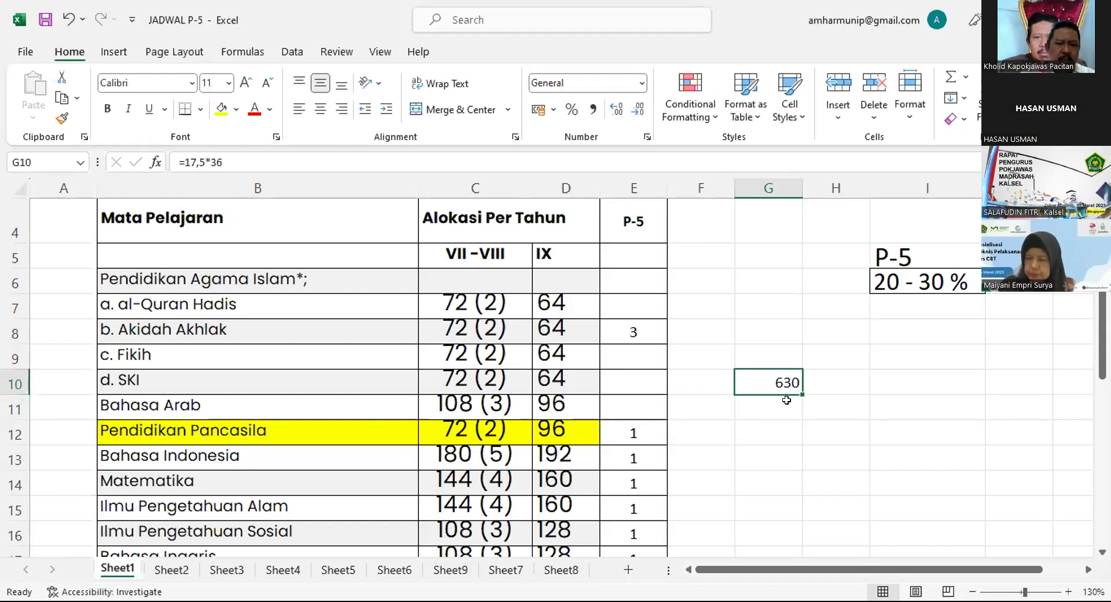
Calculate 20 percent of the yearly total in cell G11 with the formula =G10*0,2
click(786, 399)
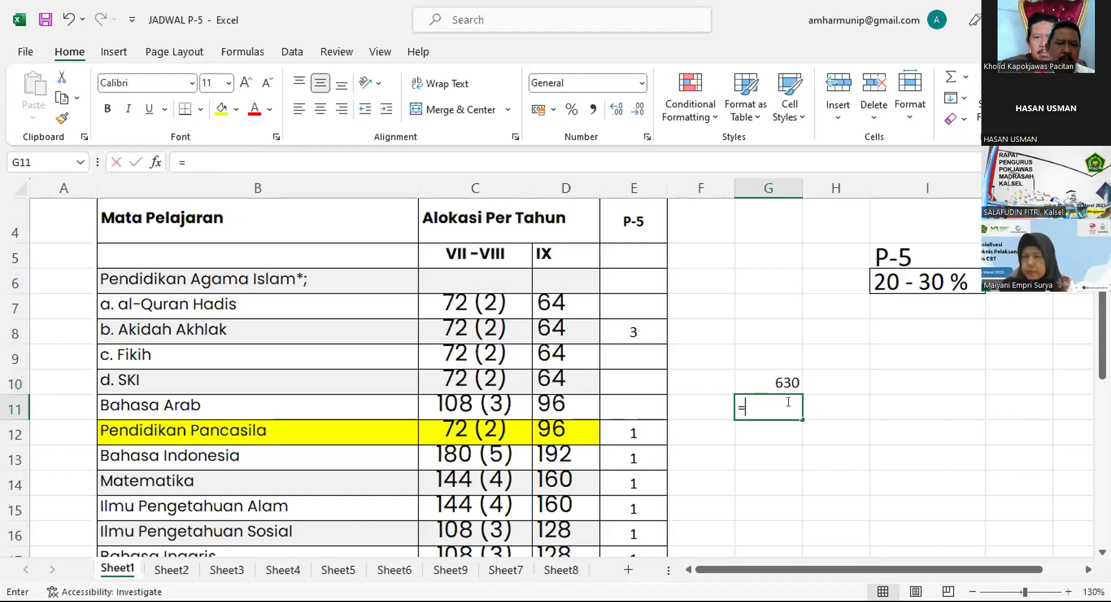
text(=)
key(Up)
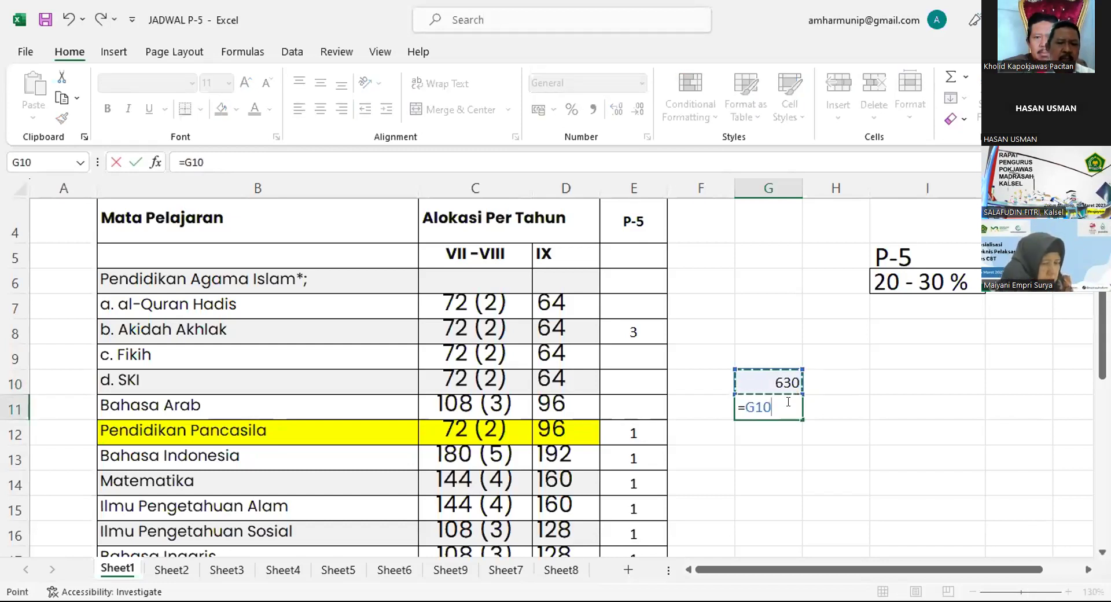
text(*0,2)
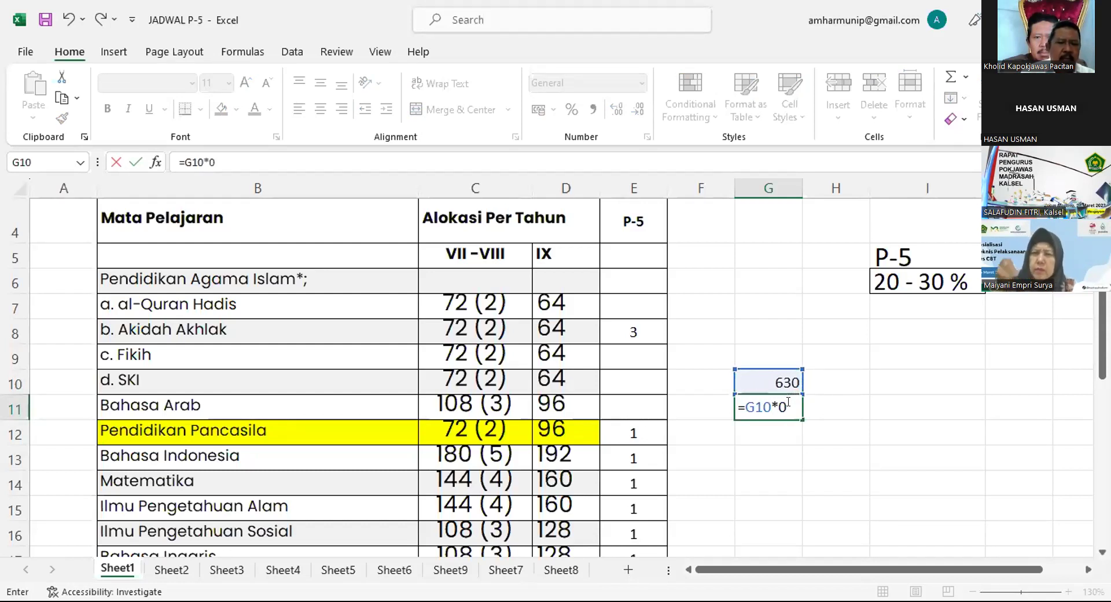
key(Return)
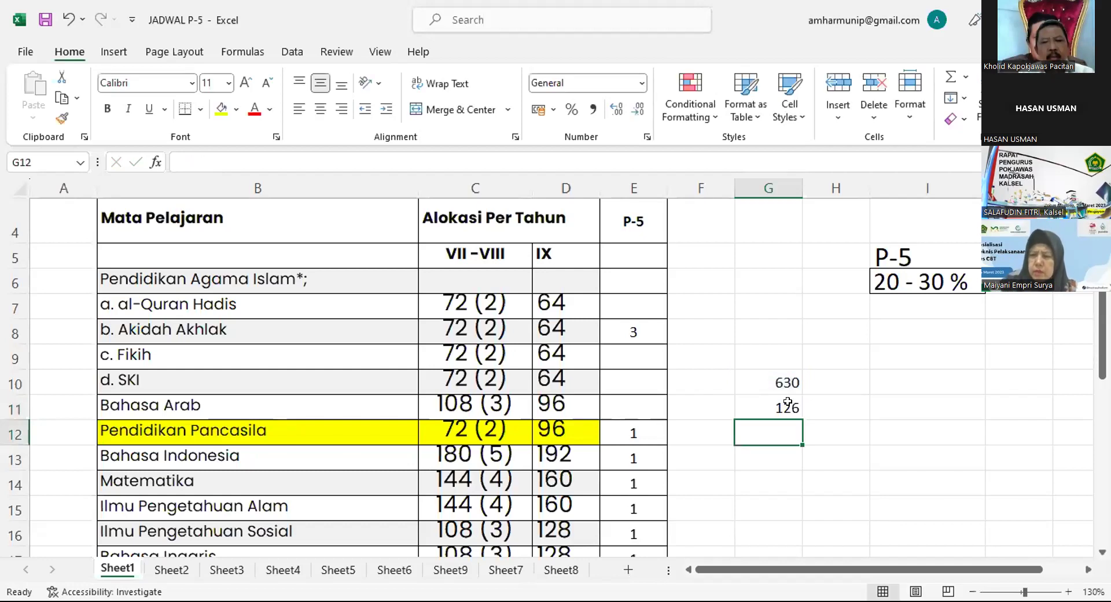
Convert the 20 percent share to a weekly figure in cell G12 with the formula =G11/36
click(787, 409)
click(784, 427)
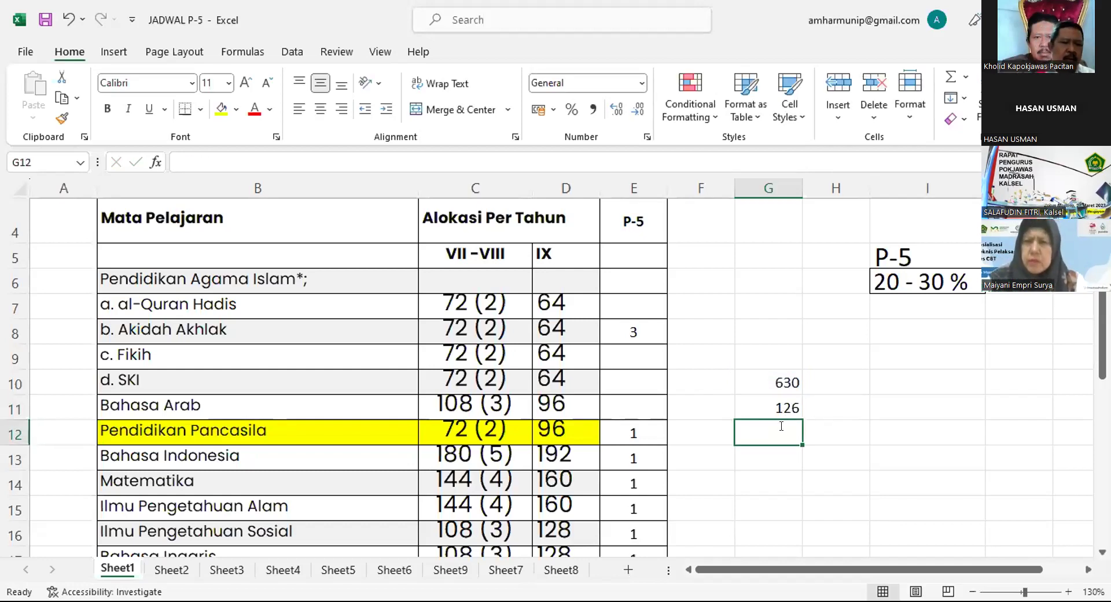
text(=)
key(Up)
text(/36)
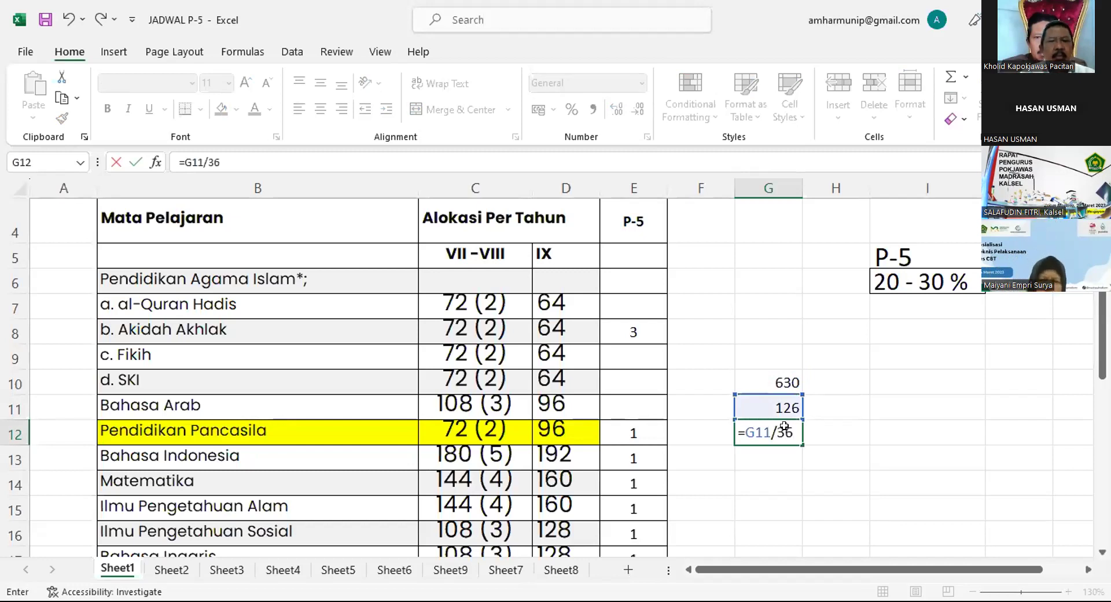
key(Return)
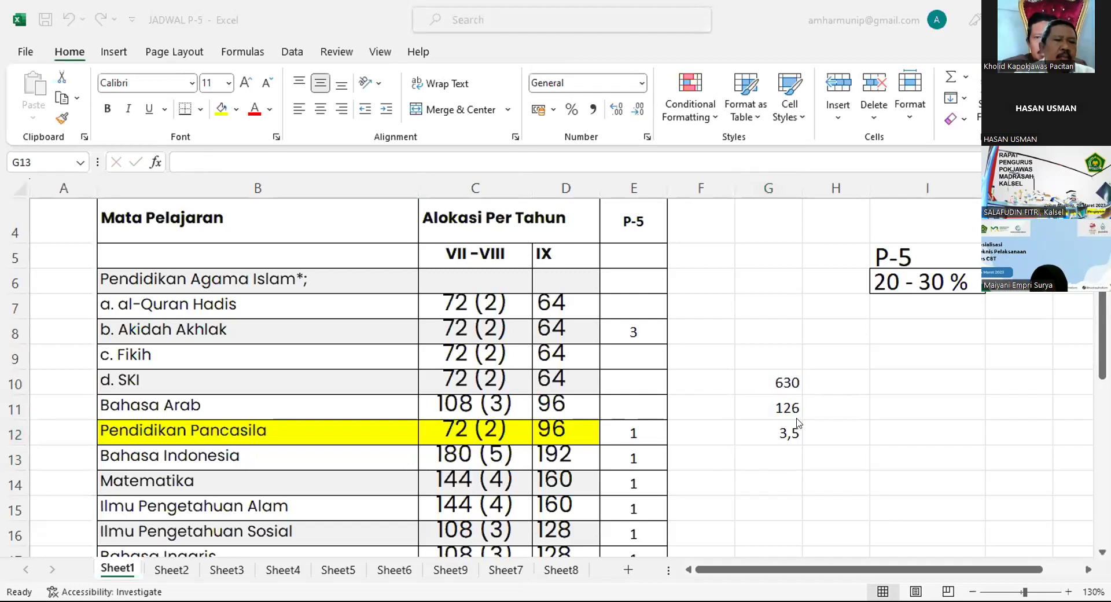
Review the formulas behind the yearly, 20 percent and weekly figures in G10:G12
click(782, 434)
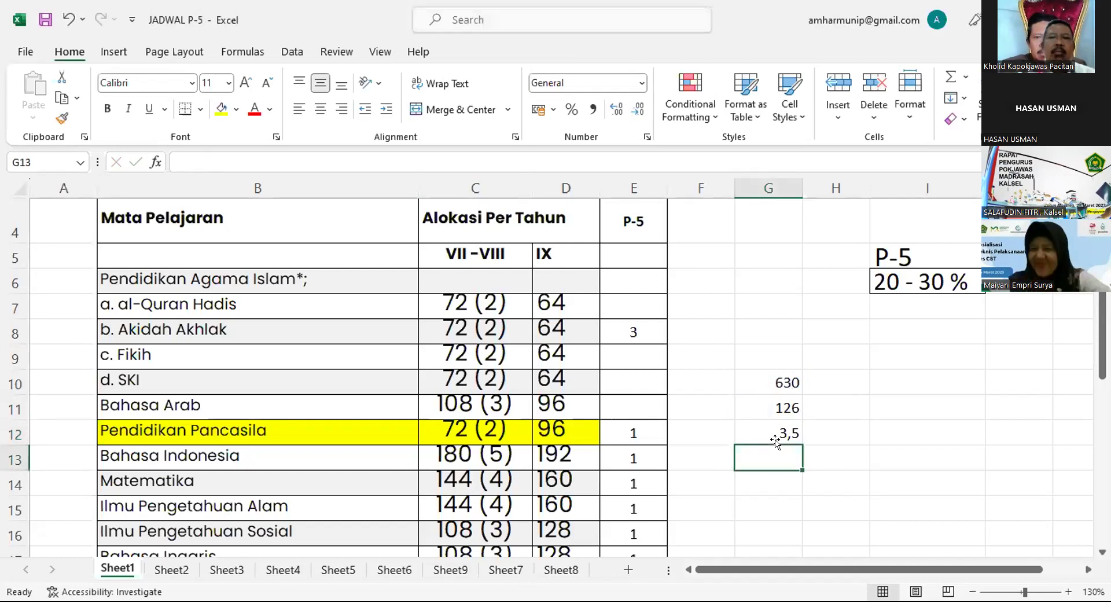
click(776, 433)
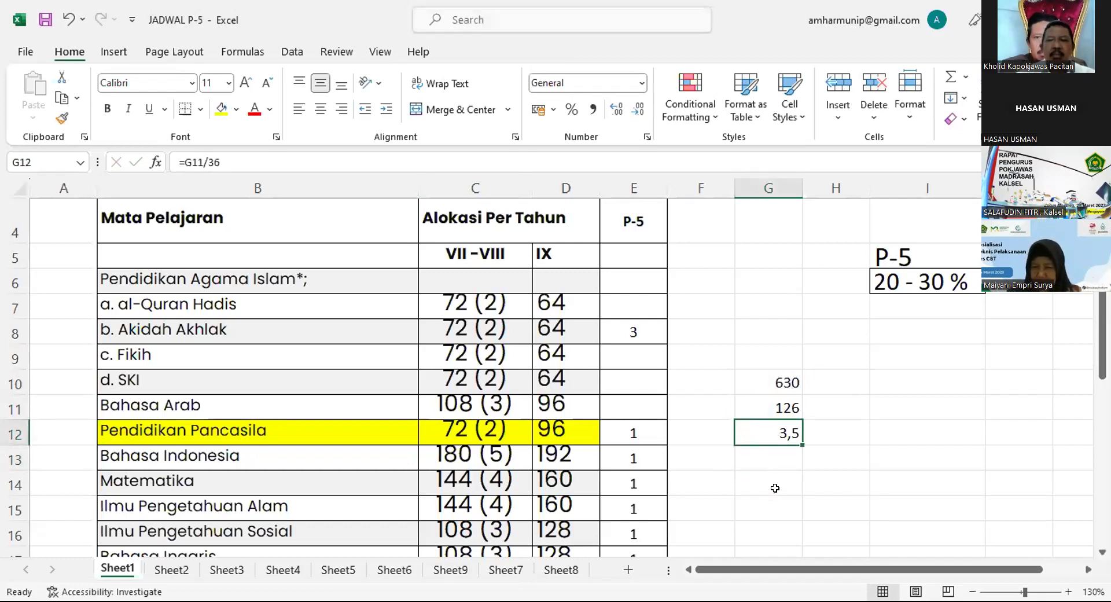
click(778, 407)
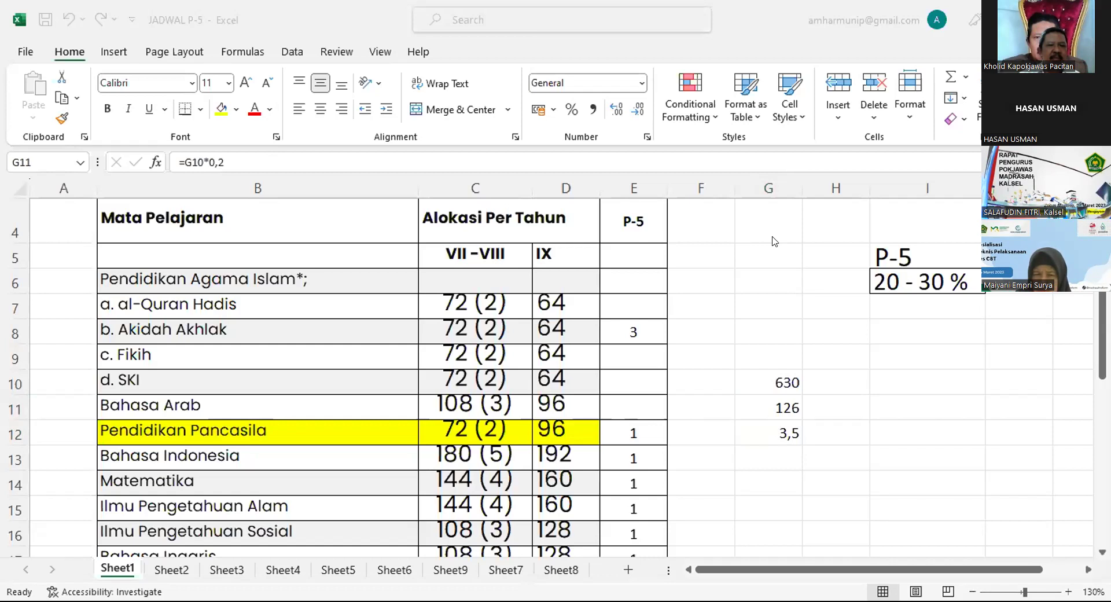
click(772, 268)
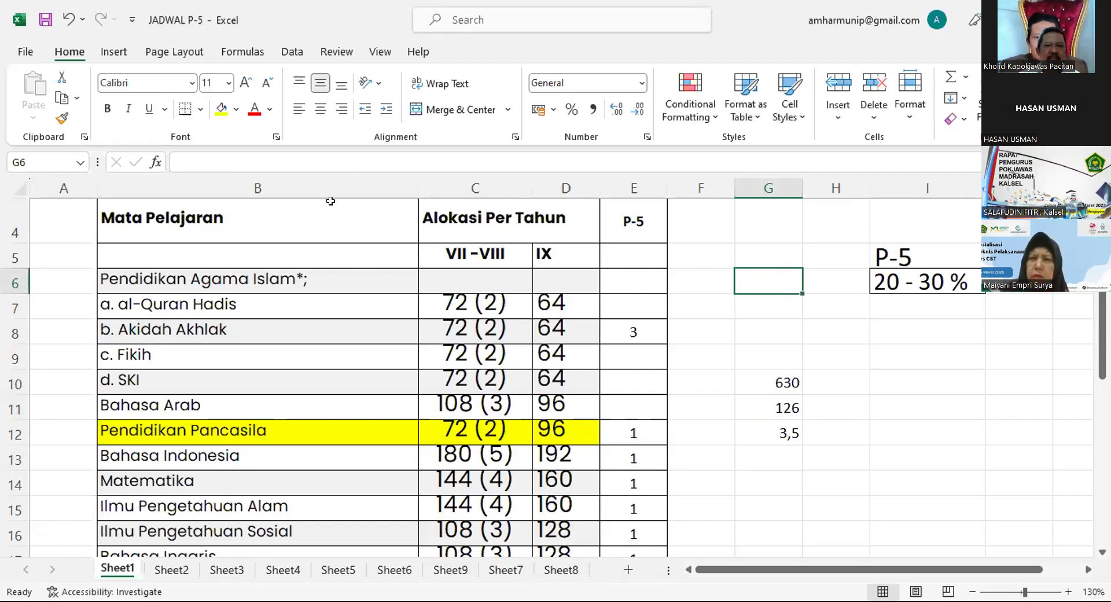
click(790, 383)
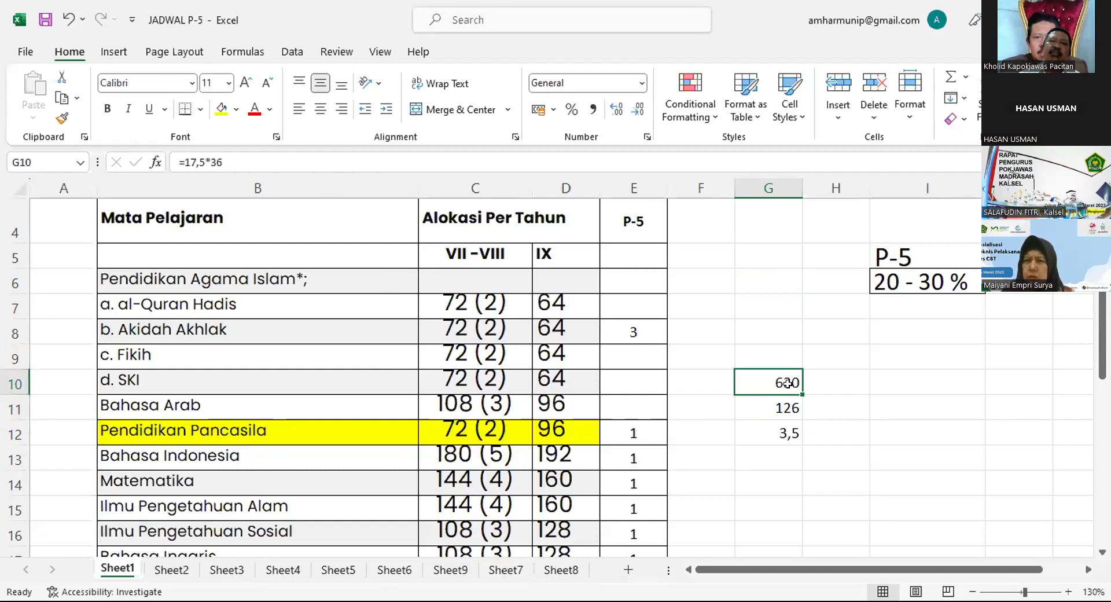
click(762, 311)
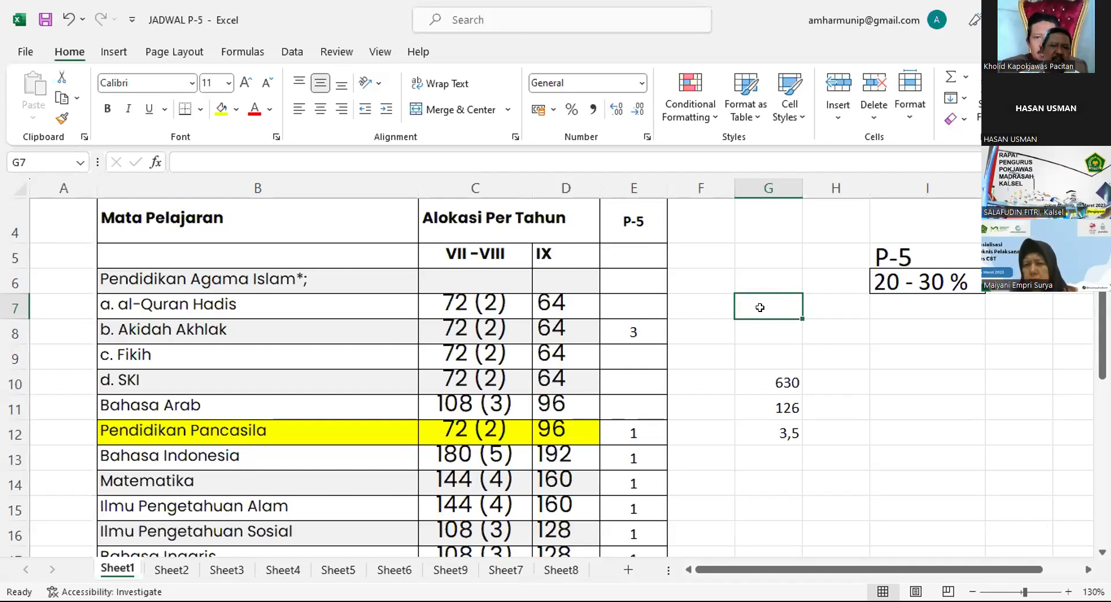
click(759, 329)
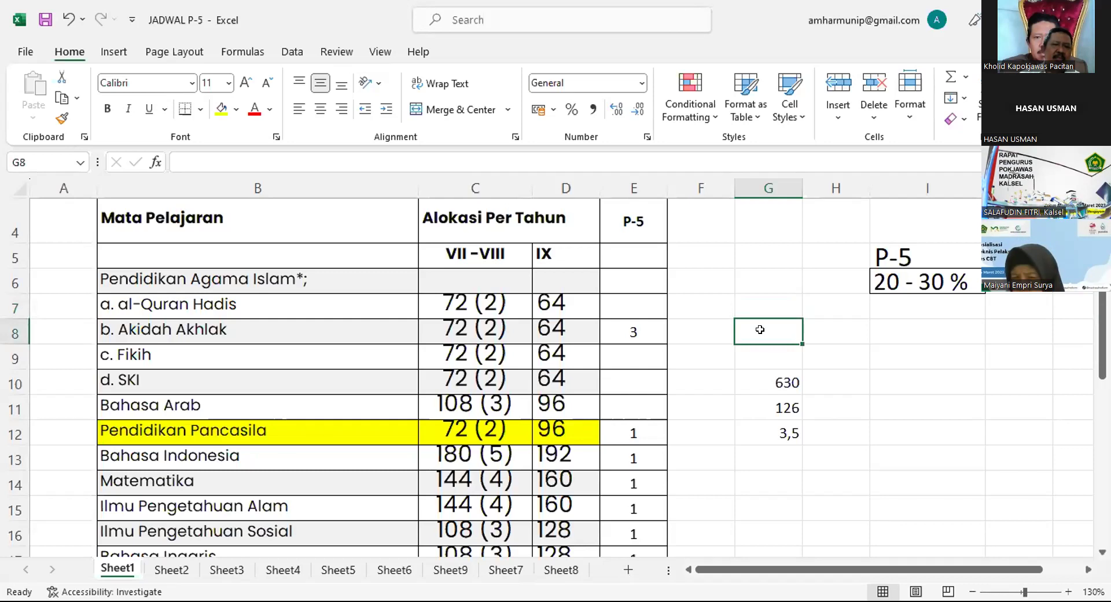
click(772, 304)
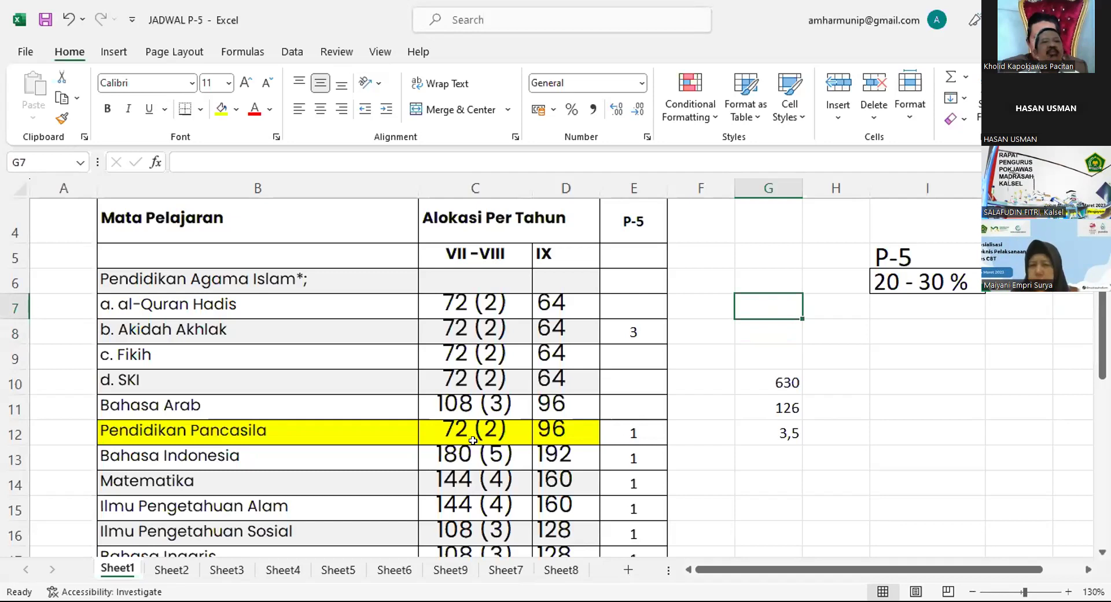
Open Sheet2 and examine the subjects' project hours, yearly totals and percentage formulas in columns E to G
click(172, 567)
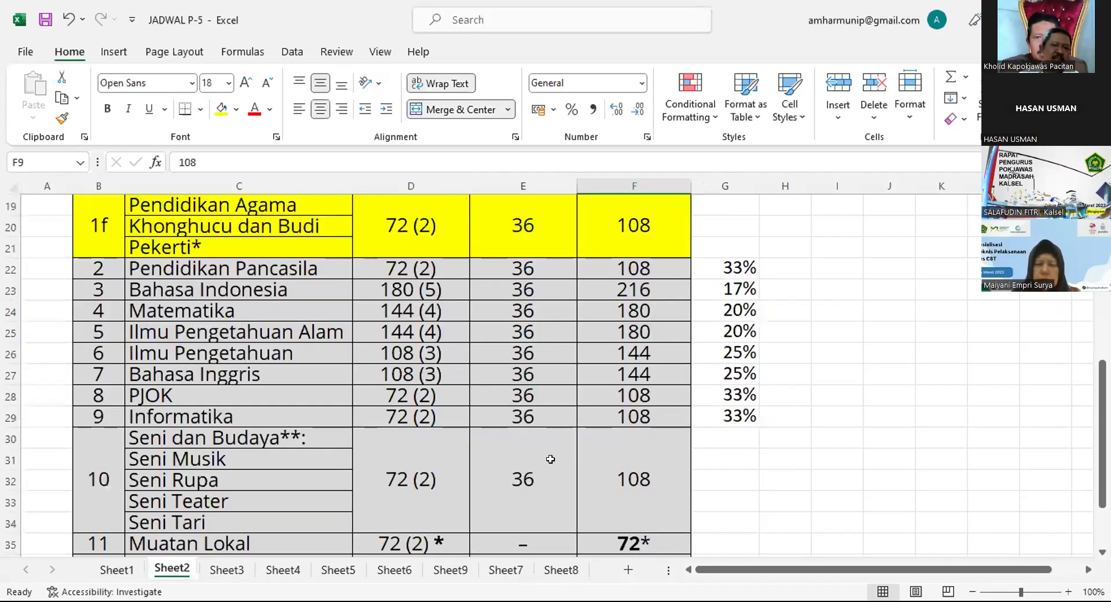
click(627, 407)
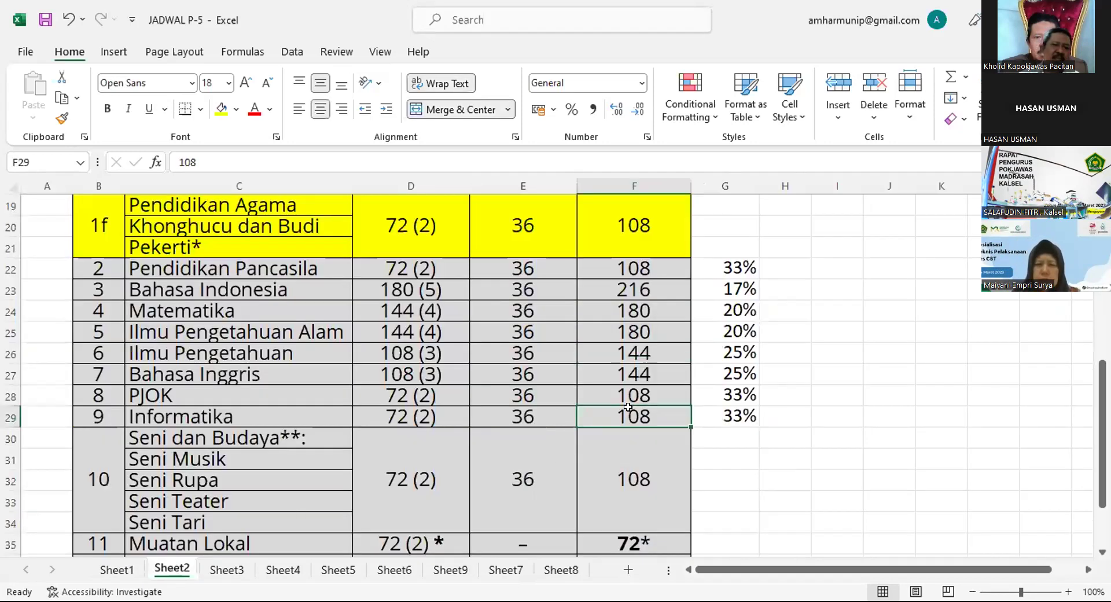
click(739, 283)
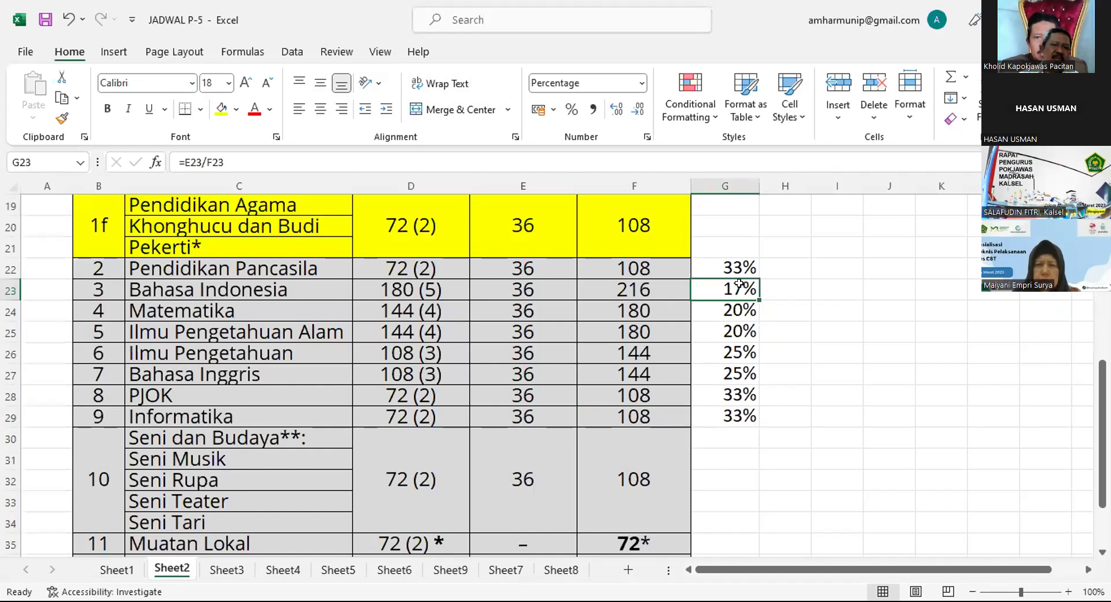
click(539, 280)
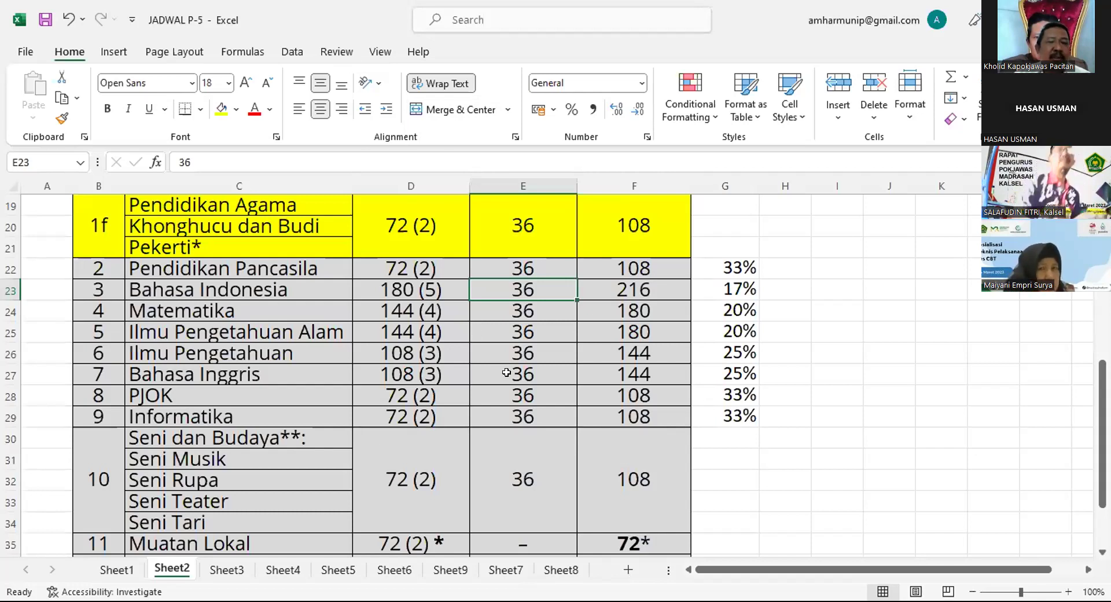
click(736, 449)
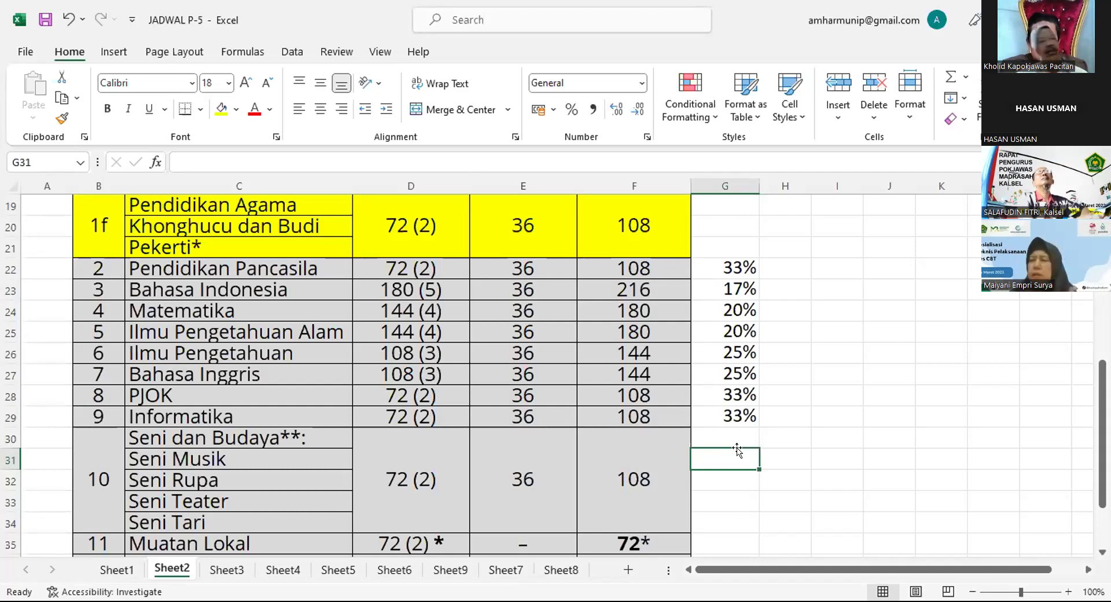
click(799, 474)
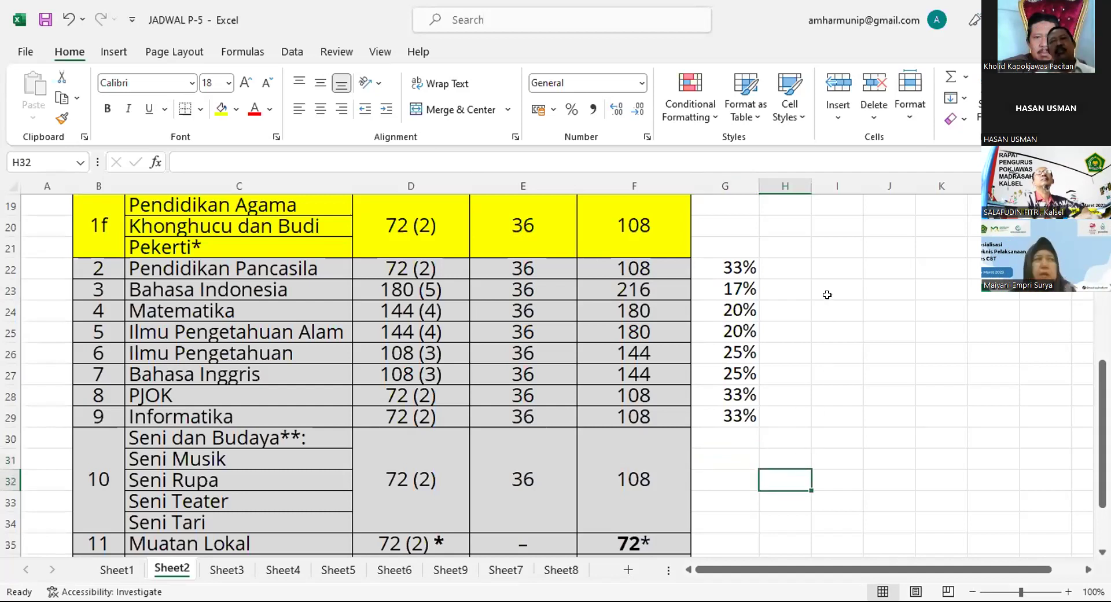
Enter the list numbers 1, 2, 3 and 4 down cells I22:I25 of Sheet2
click(830, 265)
text(1)
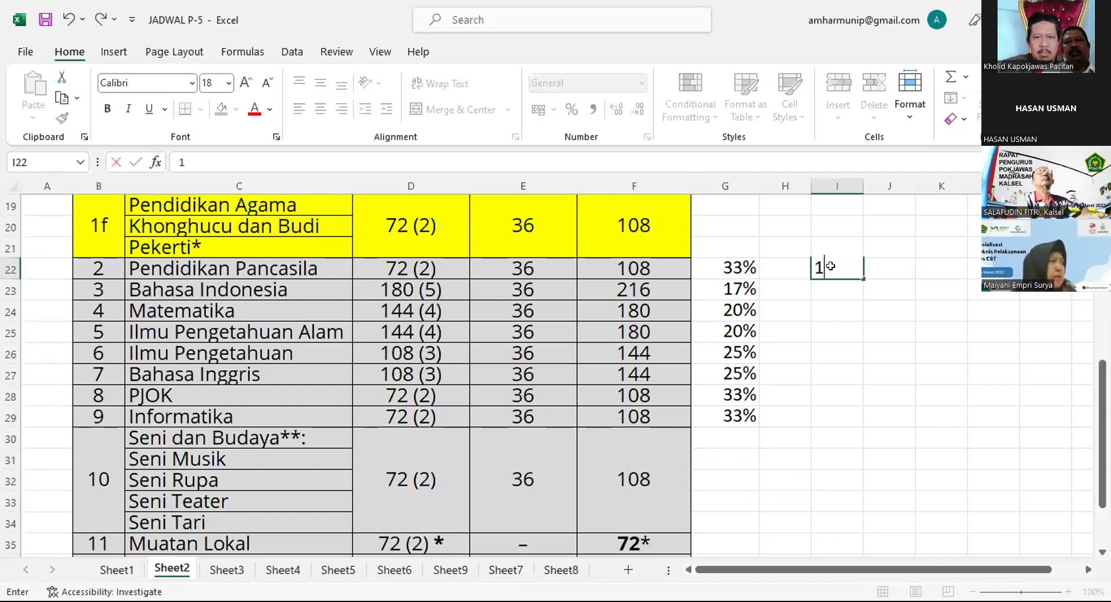
key(Return)
text(2)
key(Return)
text(3)
key(Return)
text(4)
key(Return)
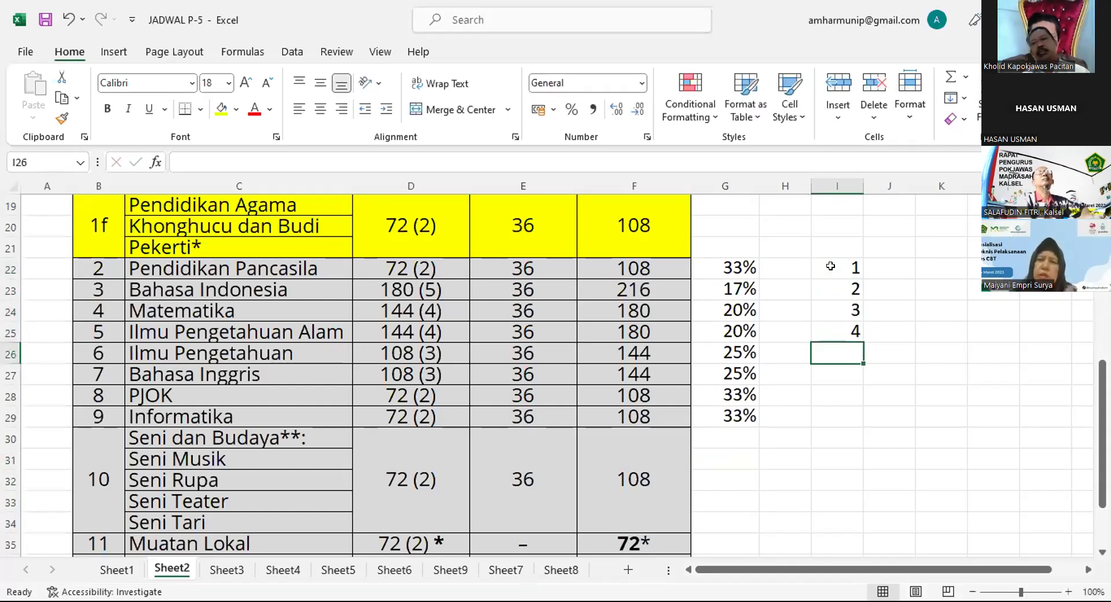
Label list items 1 and 2 by entering RA in J22 and MI in J23
click(830, 266)
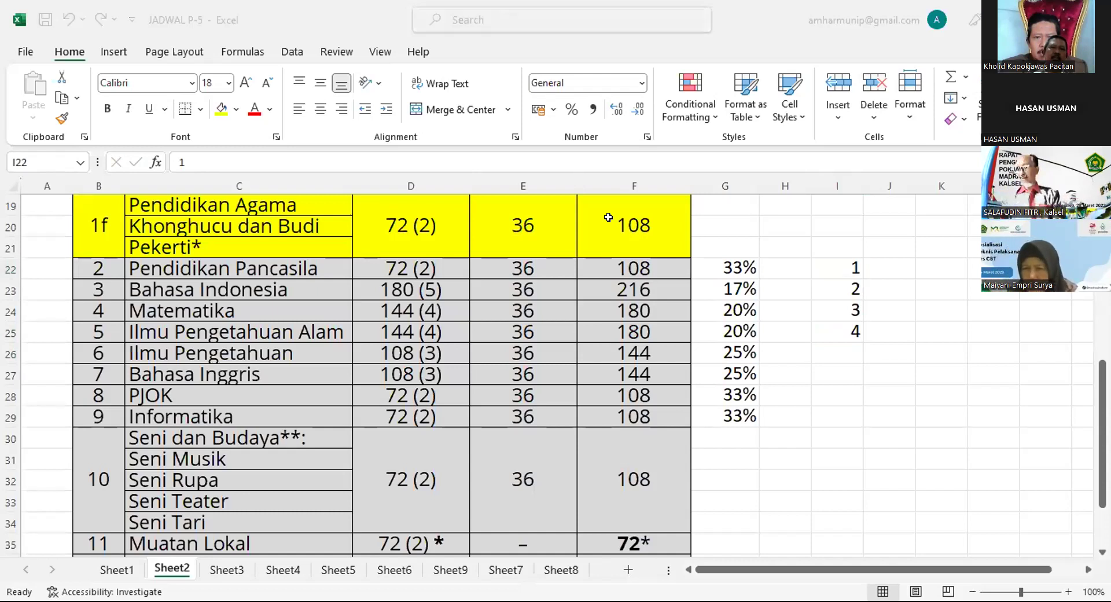
click(837, 268)
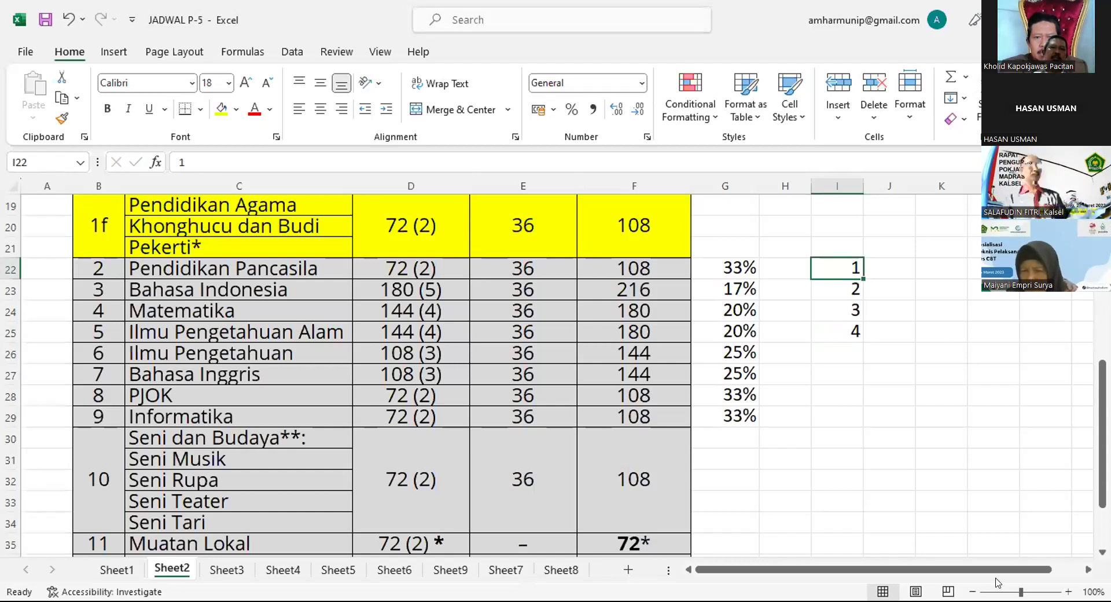
drag(996, 570, 1025, 569)
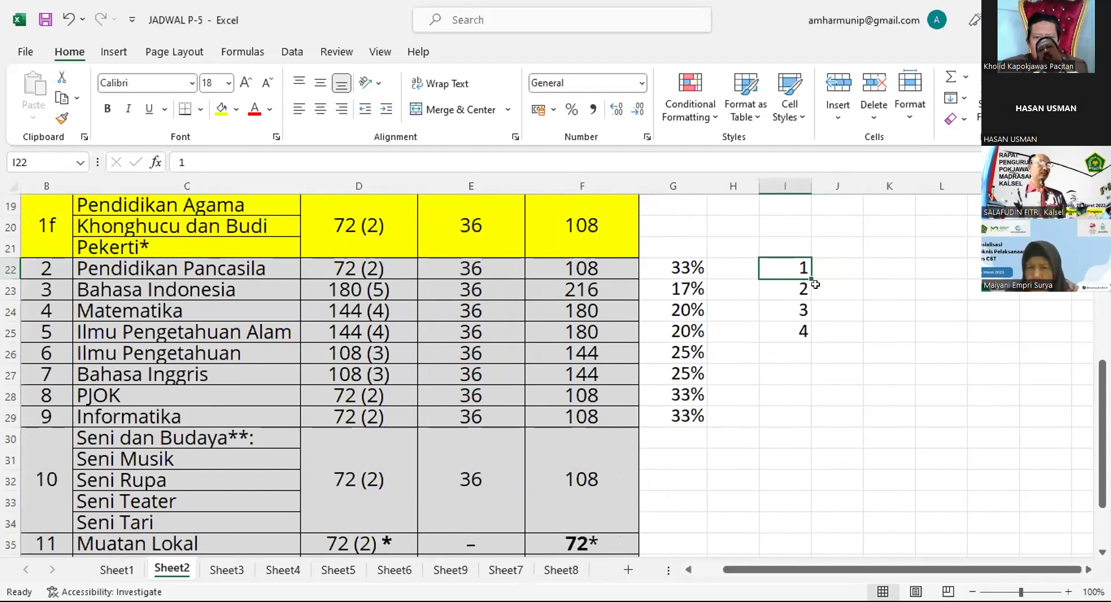
click(831, 268)
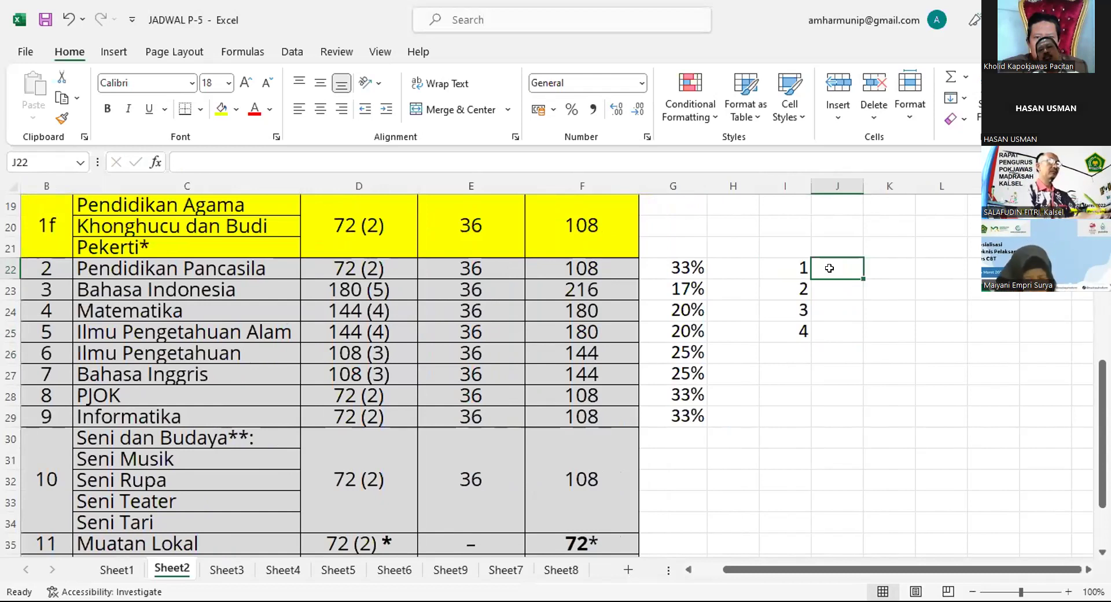
text(RA)
key(Return)
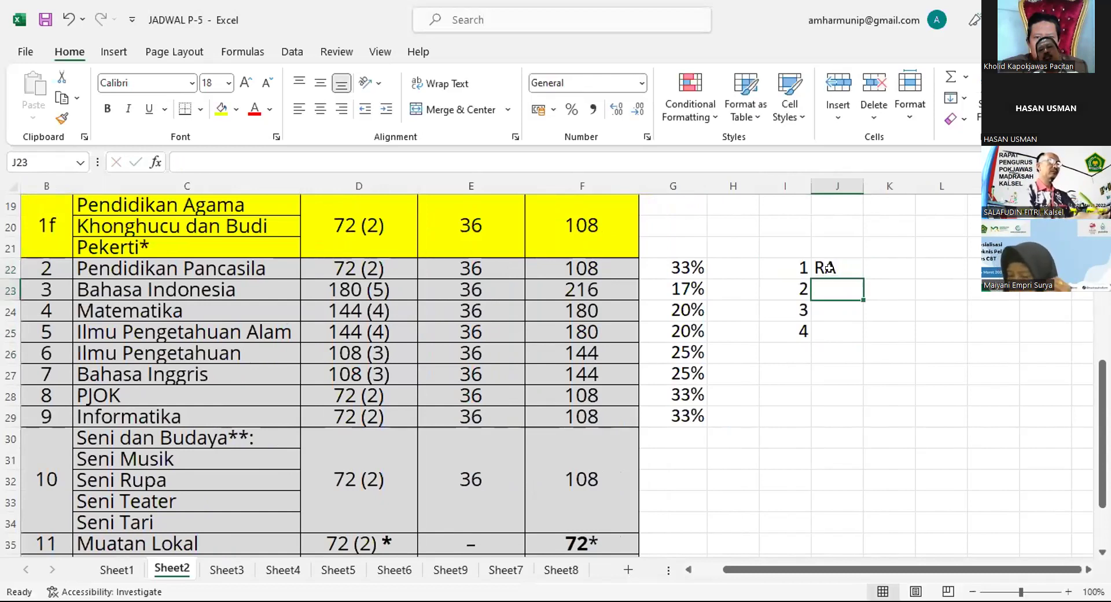
key(ctrl+z)
key(Down)
text(MI)
key(Return)
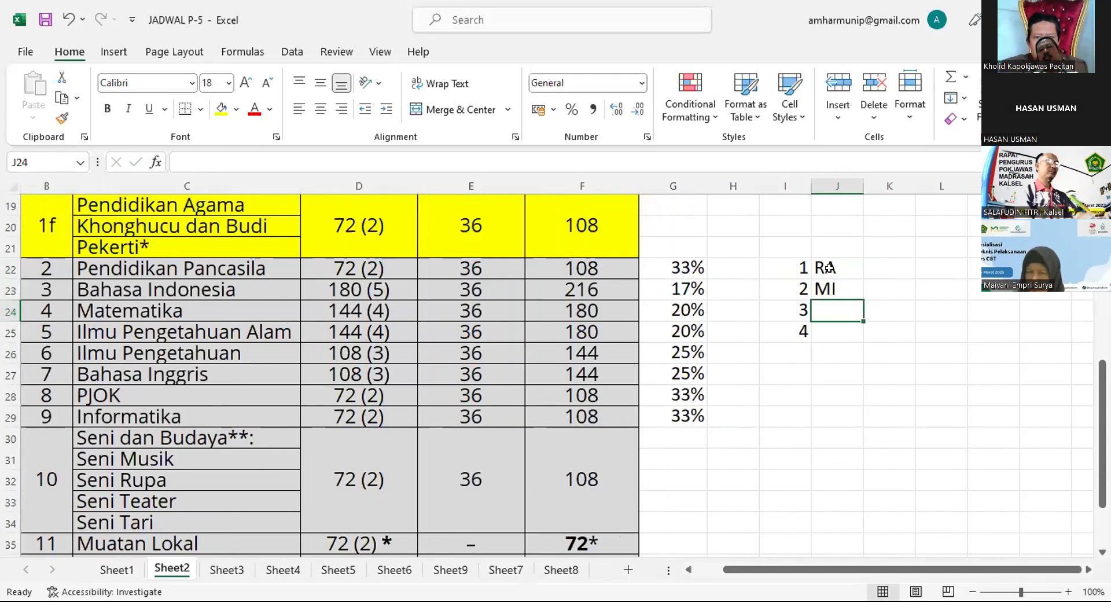
click(838, 268)
click(839, 282)
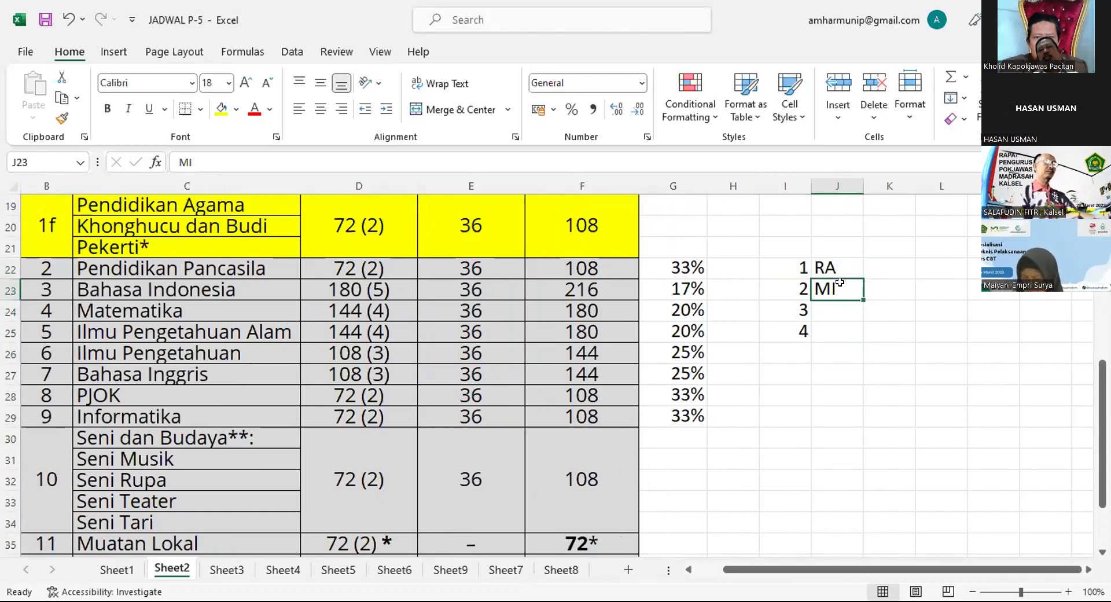
Relabel list item 2 as ABC in J23 and label items 3 and 4 as D and E in J24:J25
text(ABC)
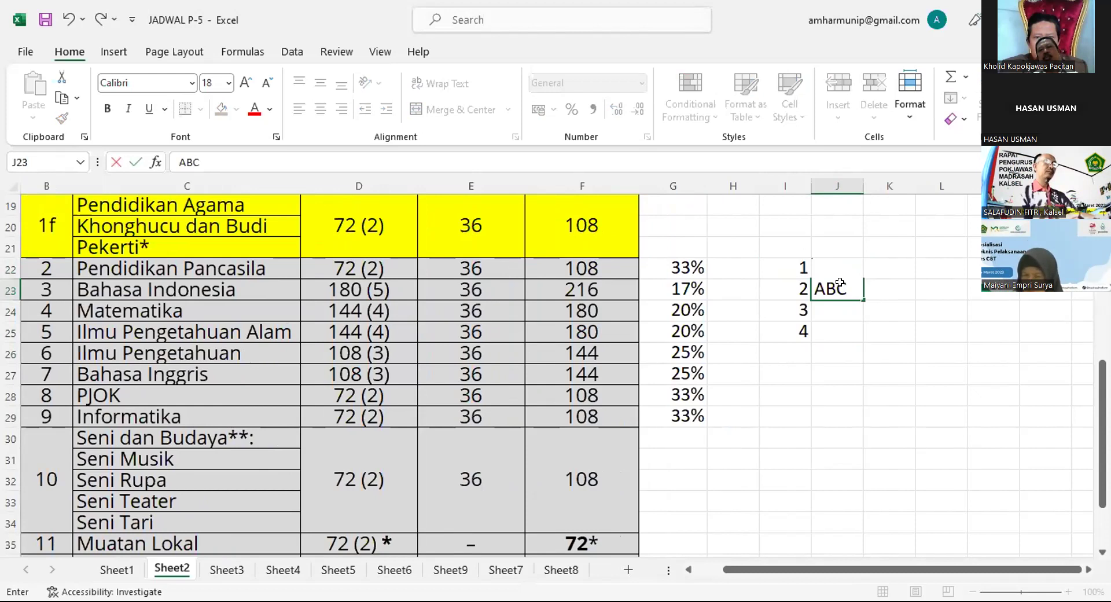
key(Return)
text(D)
key(Return)
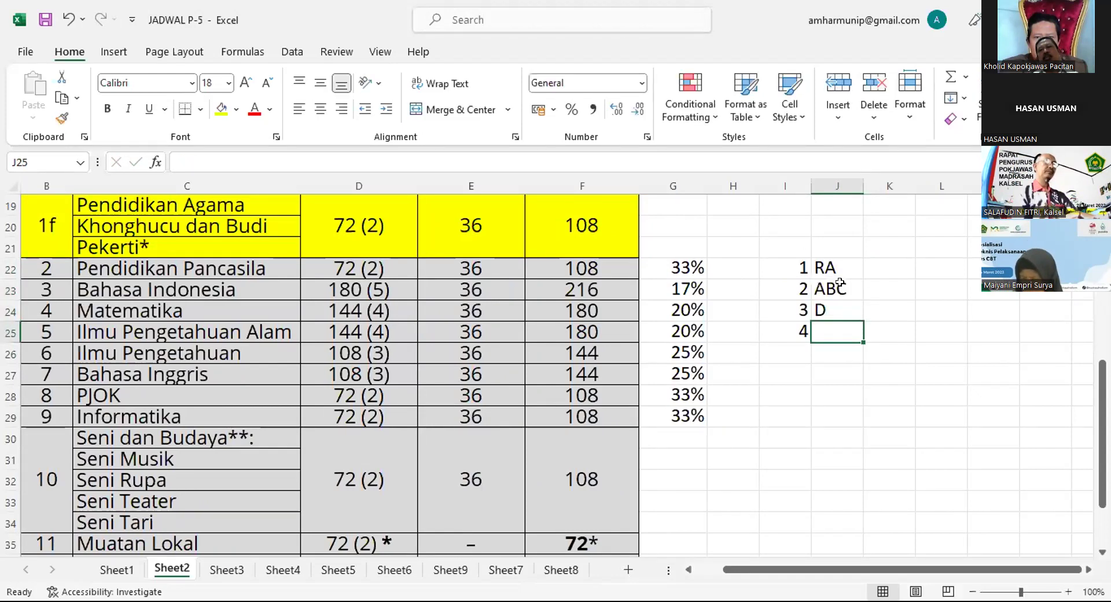
text(E)
key(Return)
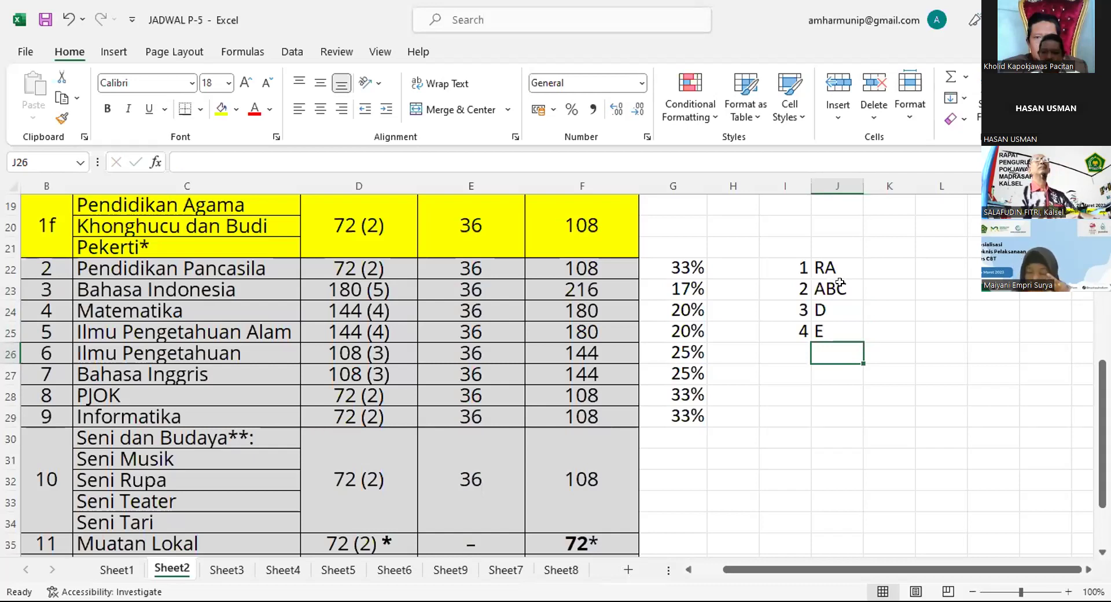
Review the numbered list and its phase labels in I22:J25 of Sheet2
click(837, 268)
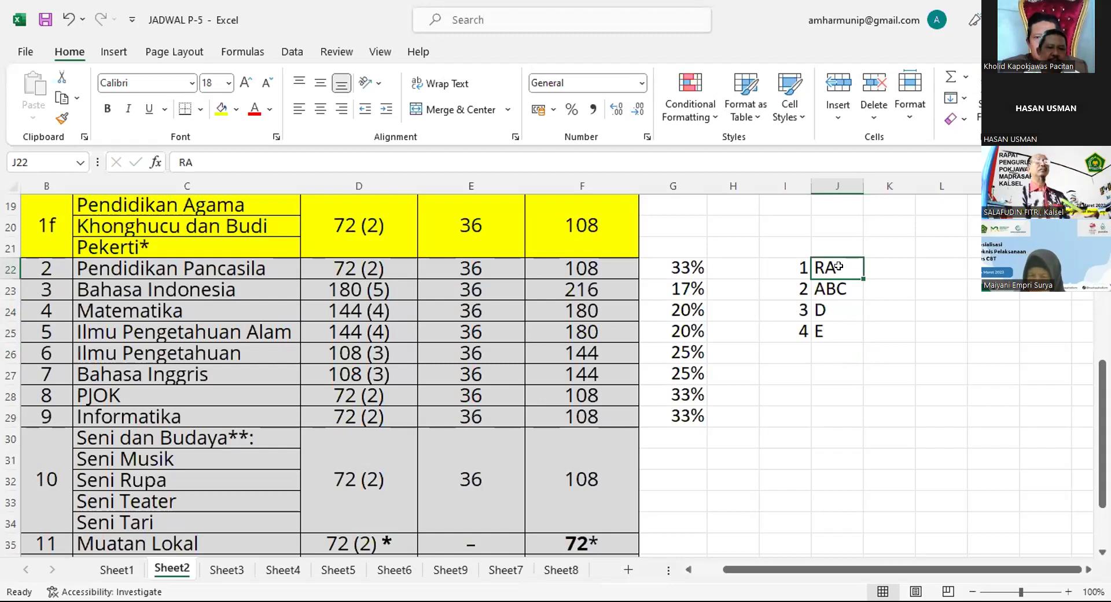
click(838, 282)
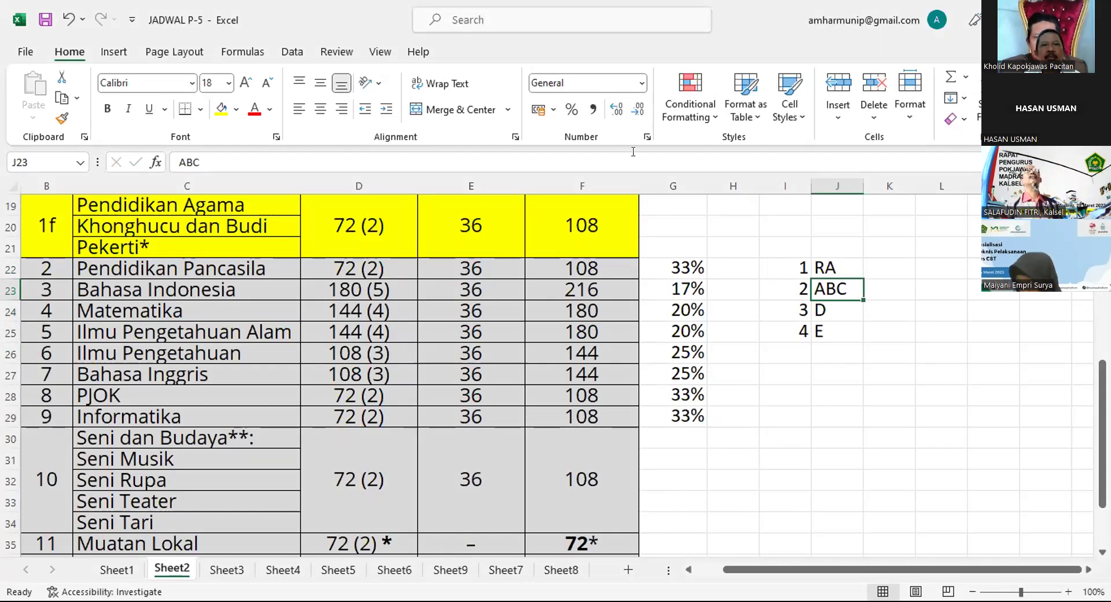
click(778, 427)
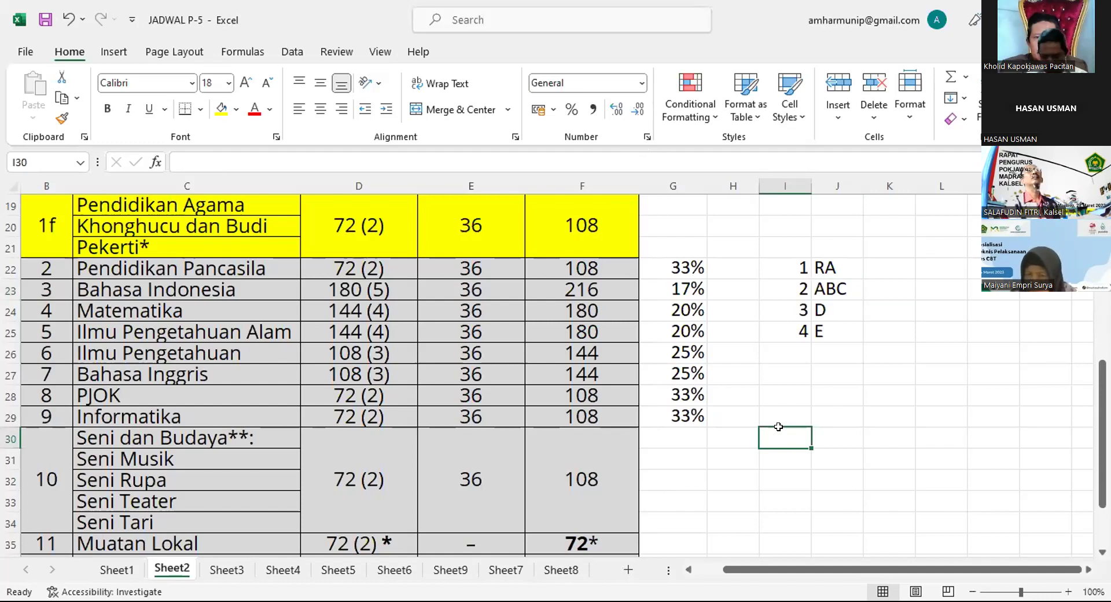
click(823, 267)
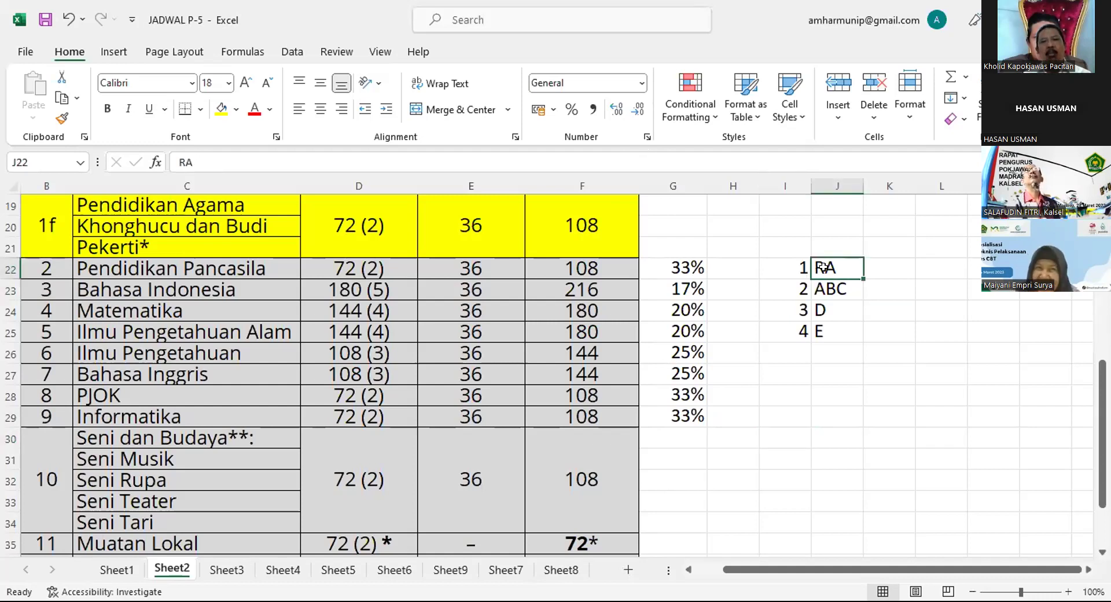
drag(799, 268, 836, 322)
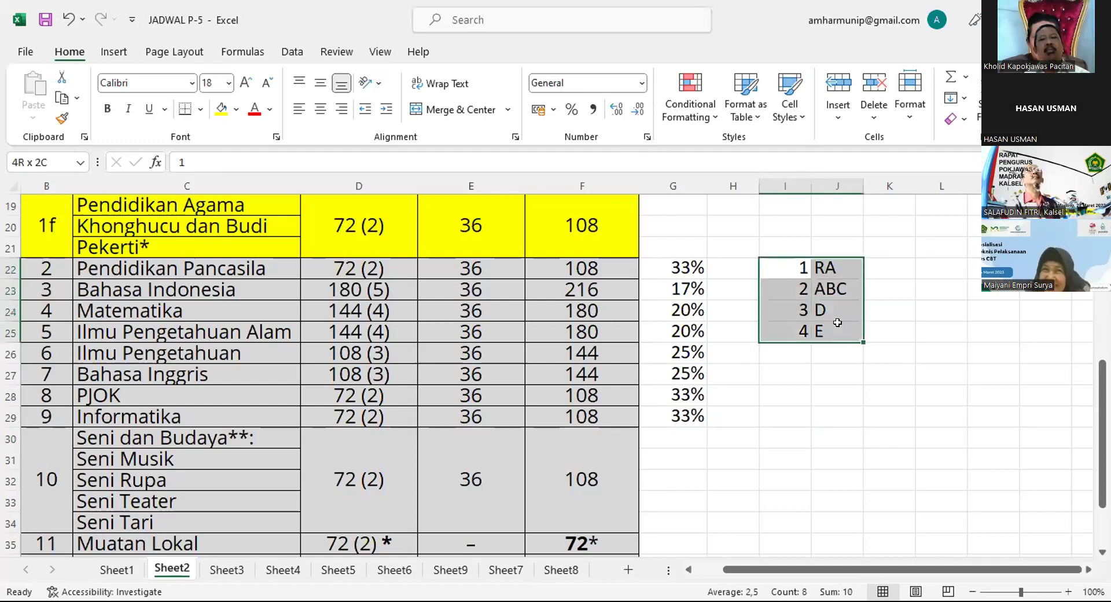
click(761, 441)
drag(784, 273, 843, 330)
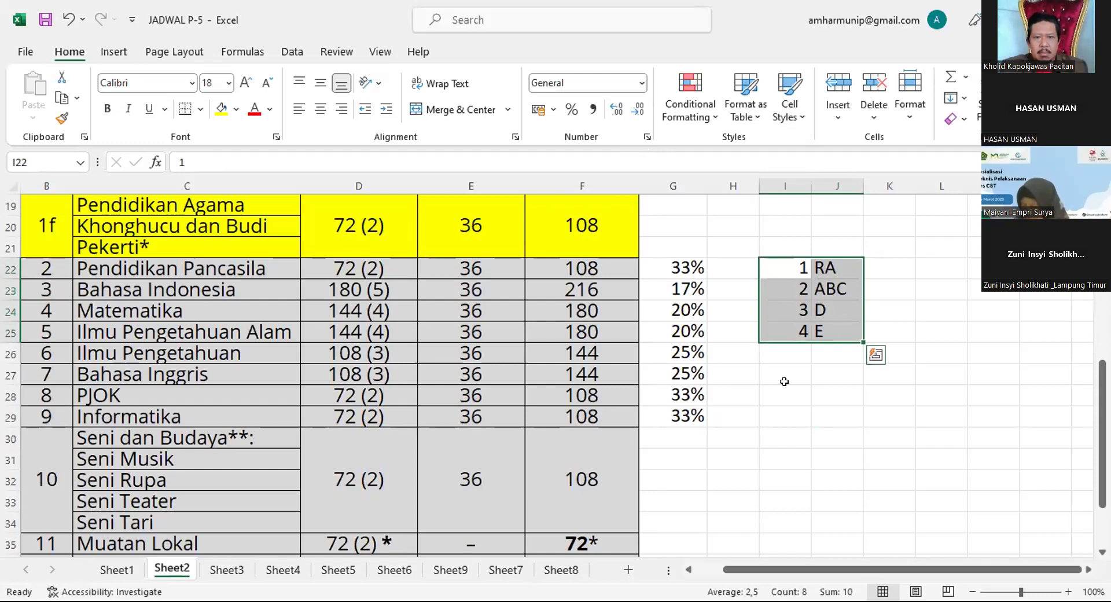
click(776, 398)
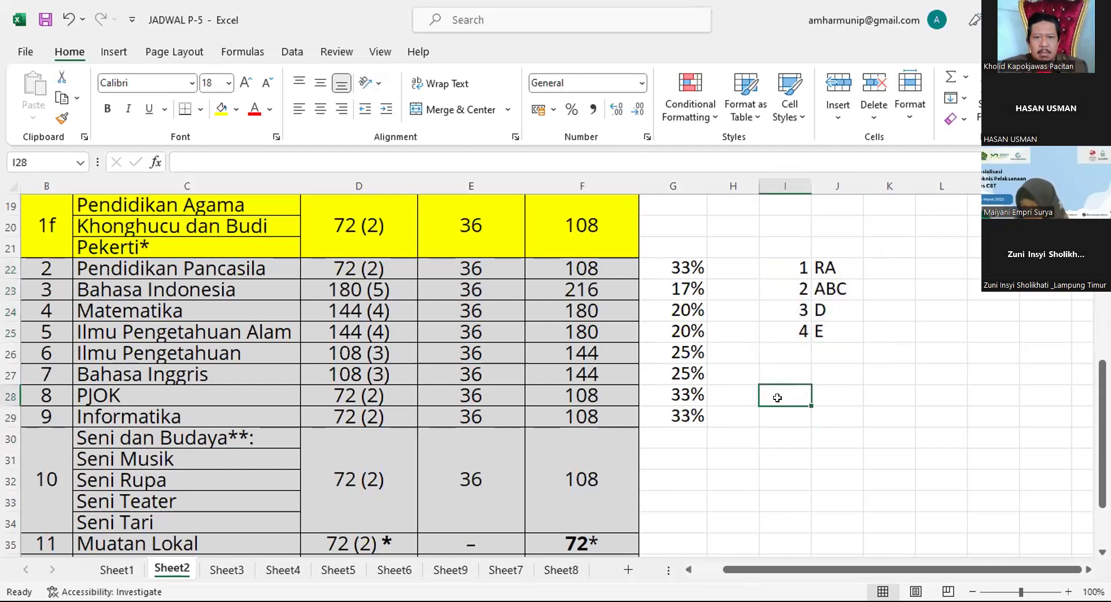
click(792, 453)
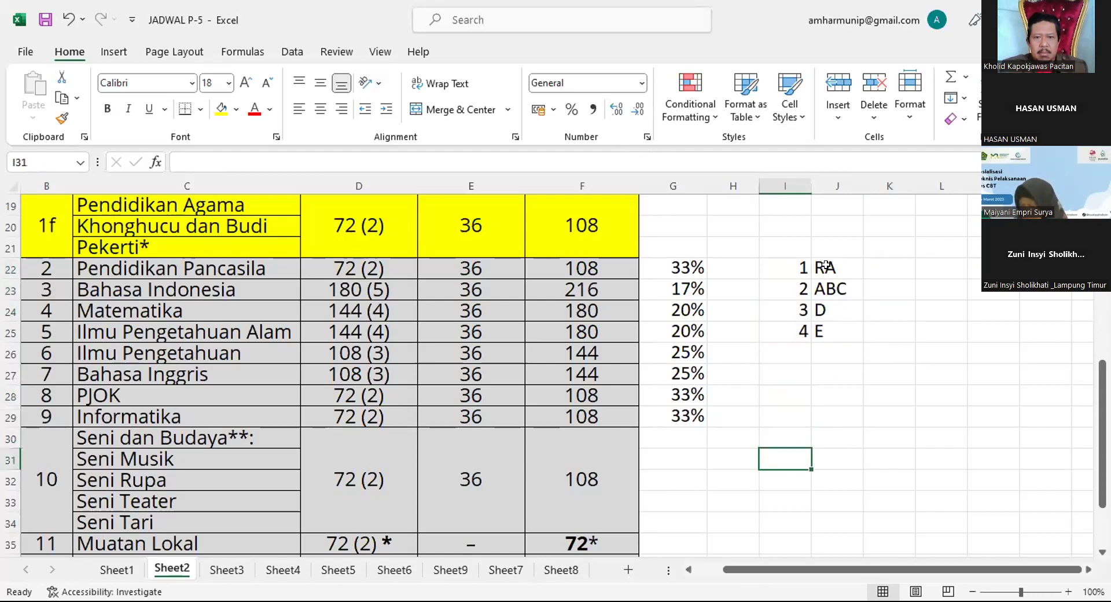
click(802, 264)
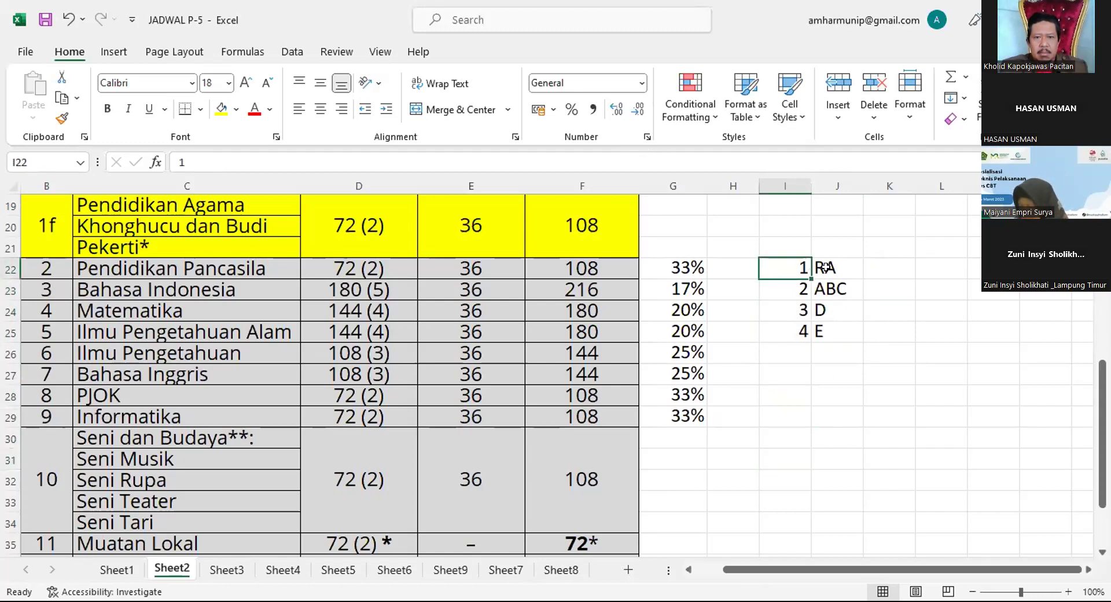
click(777, 428)
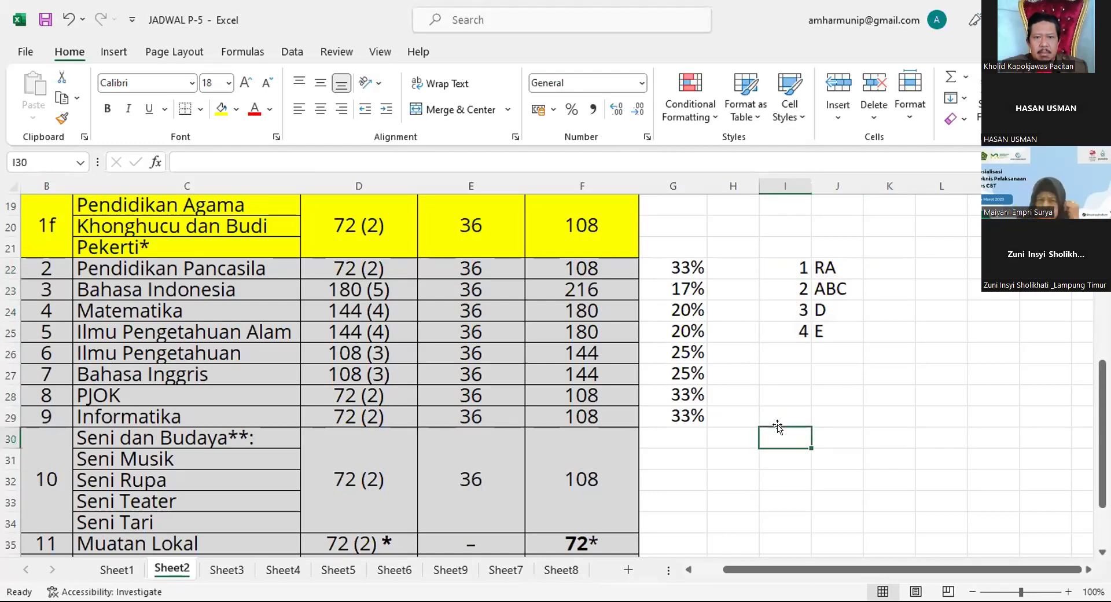